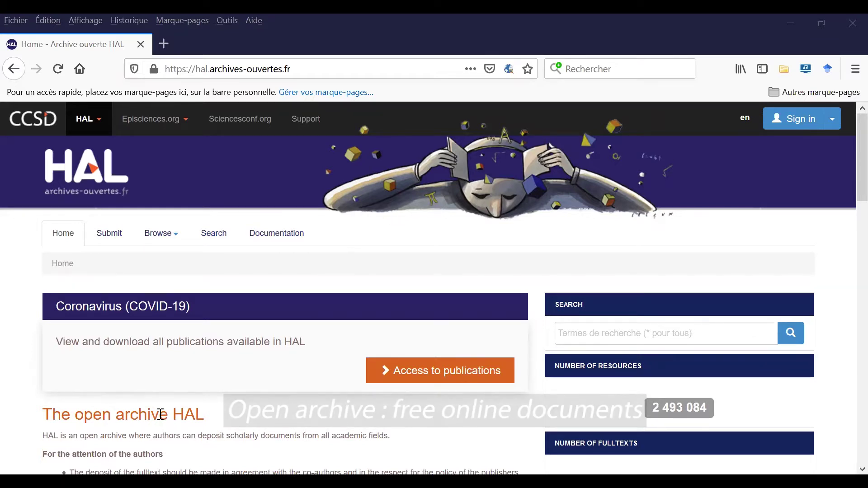
Enter 'physic plasma' as the search terms and add Patents to the searched document types
{"action": "scroll", "coordinate": [161, 415], "scroll_direction": "down", "scroll_amount": 5}
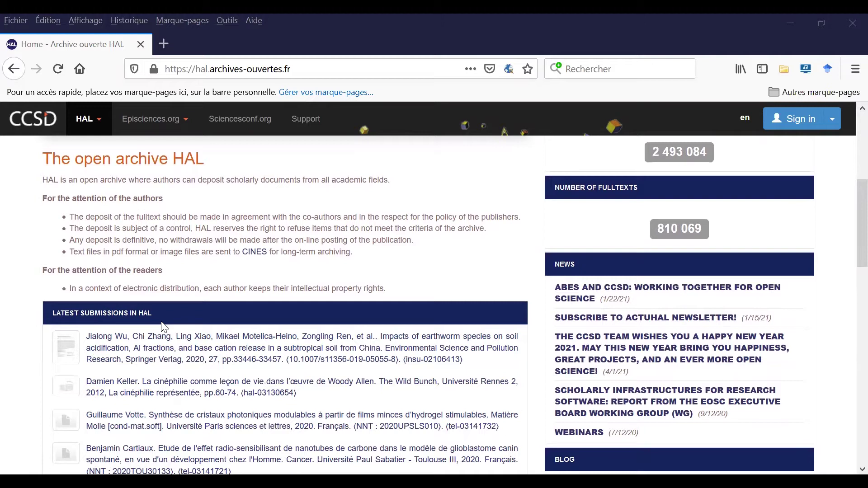
{"action": "scroll", "coordinate": [164, 326], "scroll_direction": "down", "scroll_amount": 1}
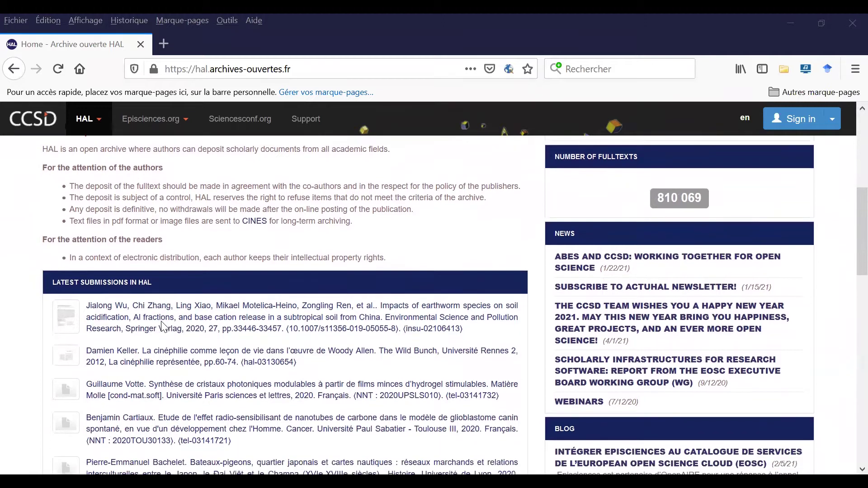
{"action": "scroll", "coordinate": [430, 361], "scroll_direction": "down", "scroll_amount": 1}
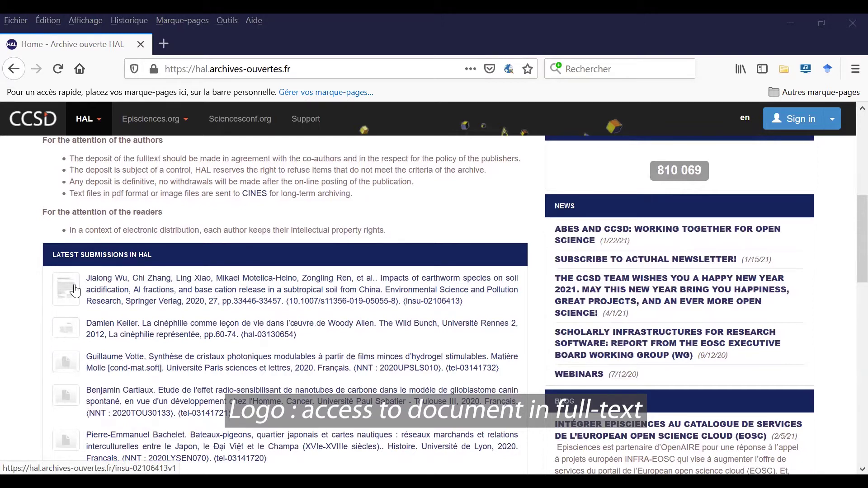
{"action": "scroll", "coordinate": [74, 291], "scroll_direction": "up", "scroll_amount": 5}
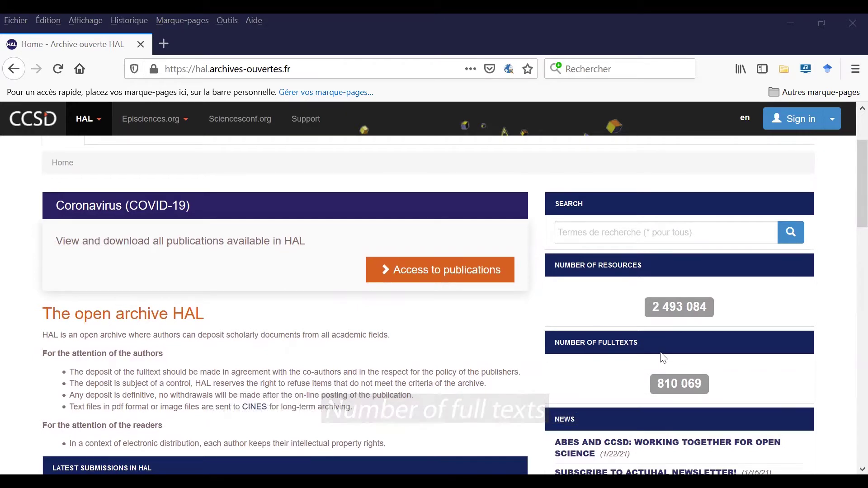
{"action": "scroll", "coordinate": [663, 358], "scroll_direction": "up", "scroll_amount": 2}
{"action": "scroll", "coordinate": [660, 353], "scroll_direction": "up", "scroll_amount": 2}
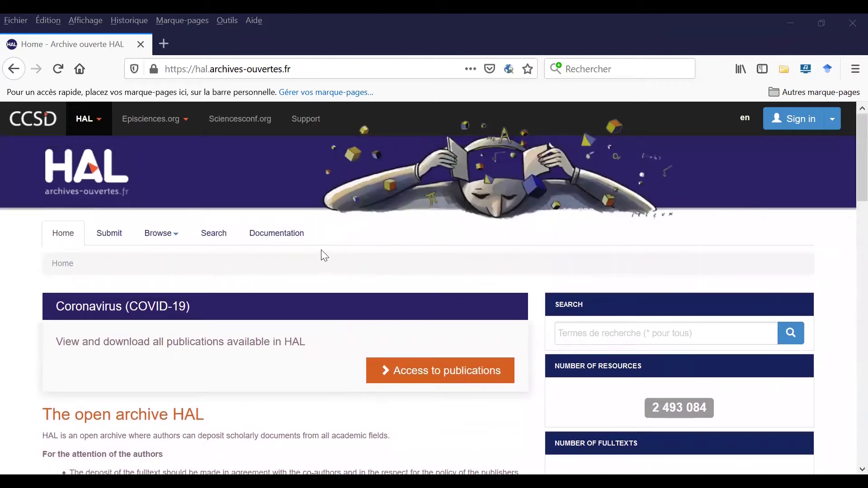
{"action": "left_click", "coordinate": [790, 334]}
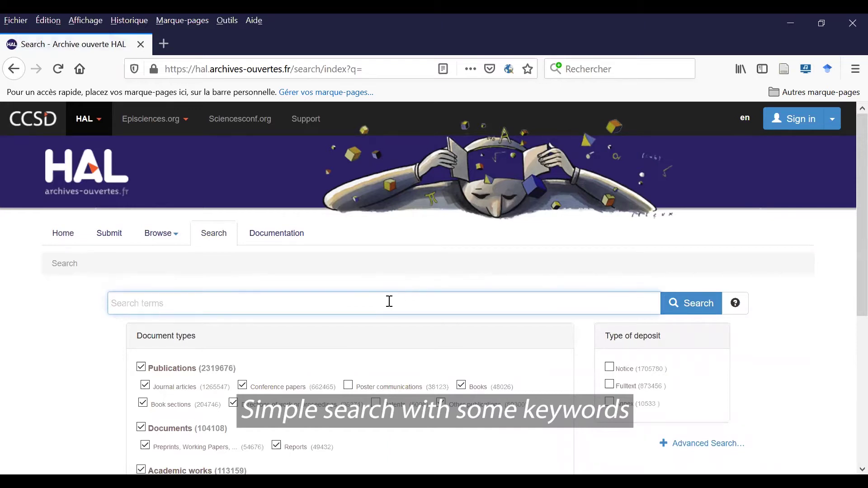
{"action": "type", "text": "phys"}
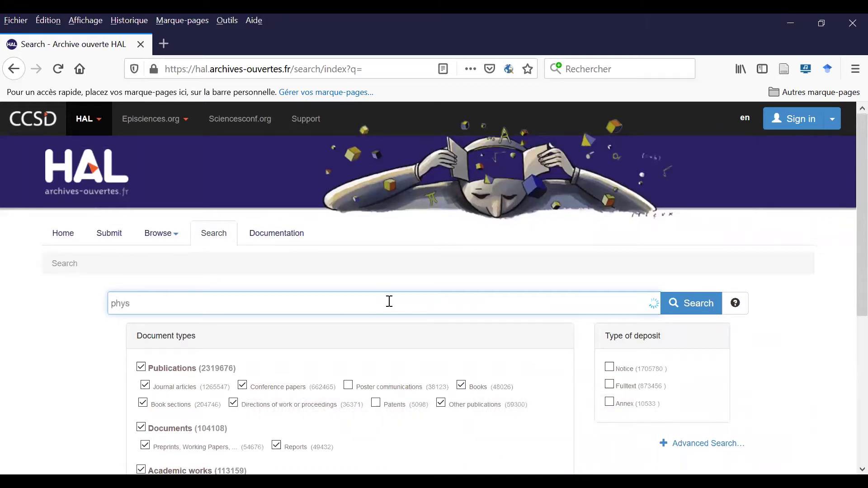
{"action": "type", "text": "ic plasma"}
{"action": "scroll", "coordinate": [390, 301], "scroll_direction": "down", "scroll_amount": 3}
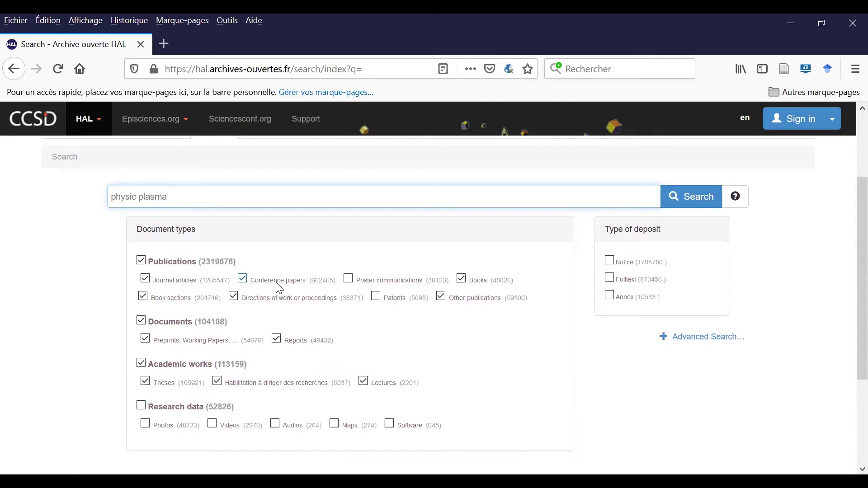
{"action": "left_click", "coordinate": [379, 297]}
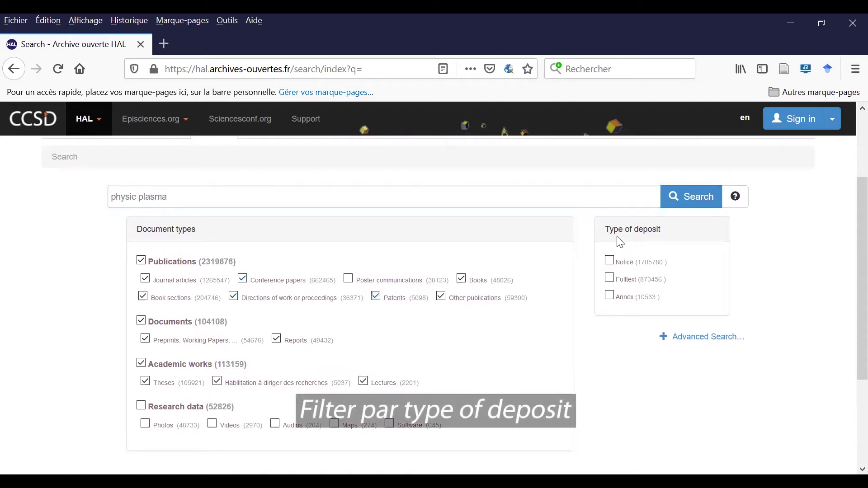
Run the 'physic plasma' search and scroll through its 27 results
{"action": "left_click", "coordinate": [701, 201]}
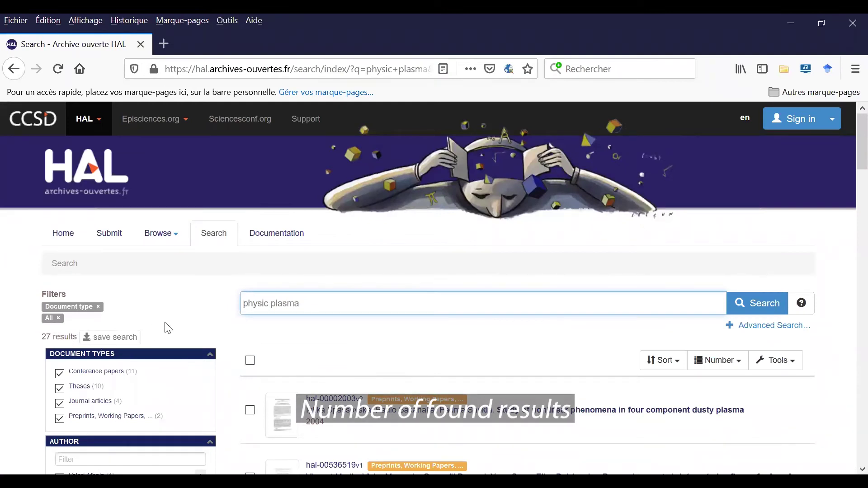
{"action": "scroll", "coordinate": [168, 323], "scroll_direction": "down", "scroll_amount": 3}
{"action": "scroll", "coordinate": [167, 326], "scroll_direction": "down", "scroll_amount": 1}
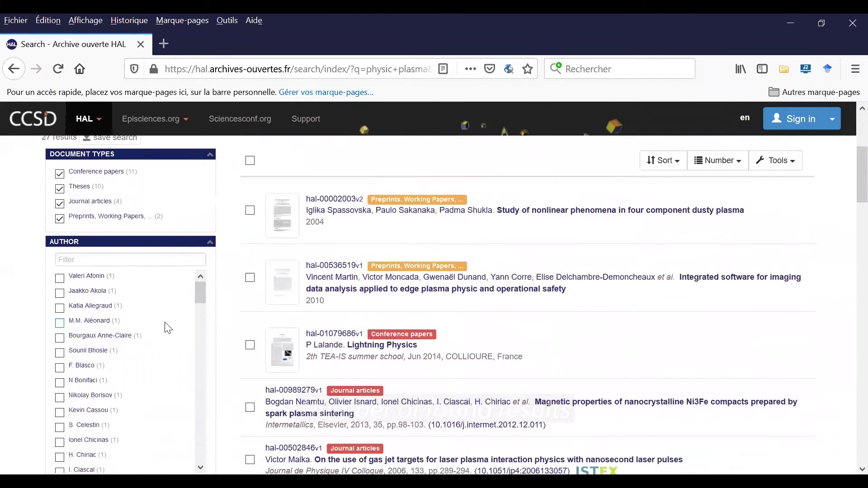
{"action": "scroll", "coordinate": [289, 315], "scroll_direction": "down", "scroll_amount": 6}
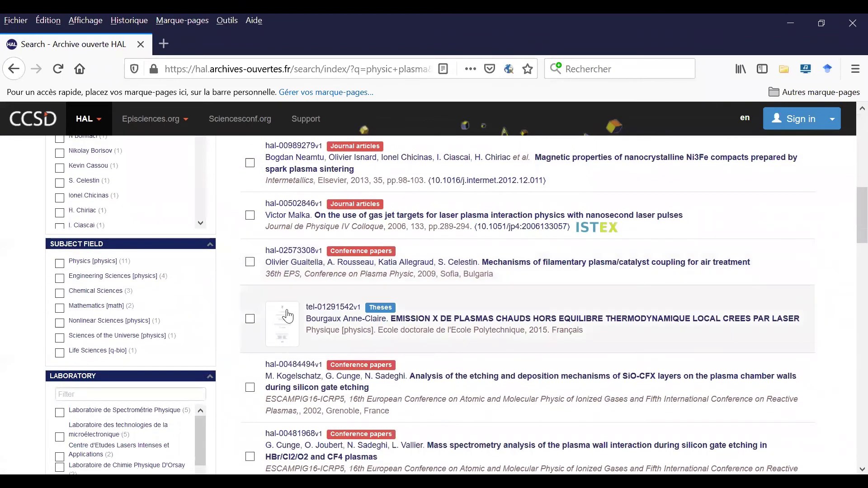
{"action": "scroll", "coordinate": [317, 312], "scroll_direction": "up", "scroll_amount": 1}
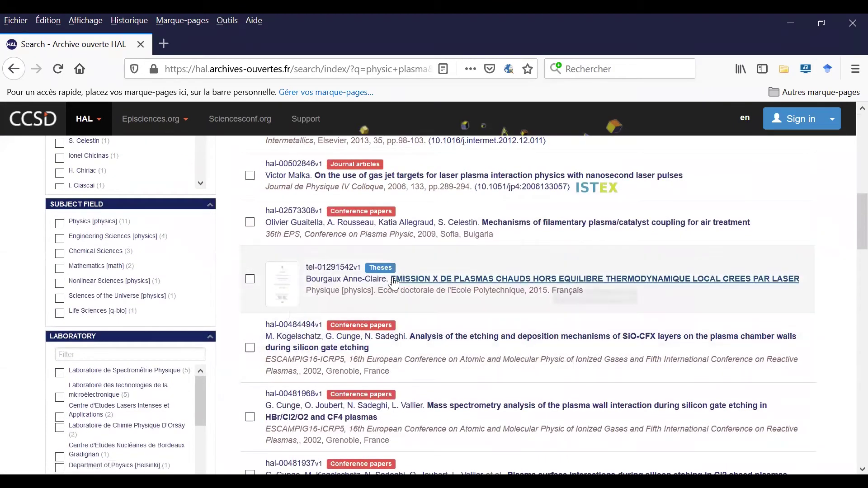
{"action": "scroll", "coordinate": [394, 282], "scroll_direction": "up", "scroll_amount": 2}
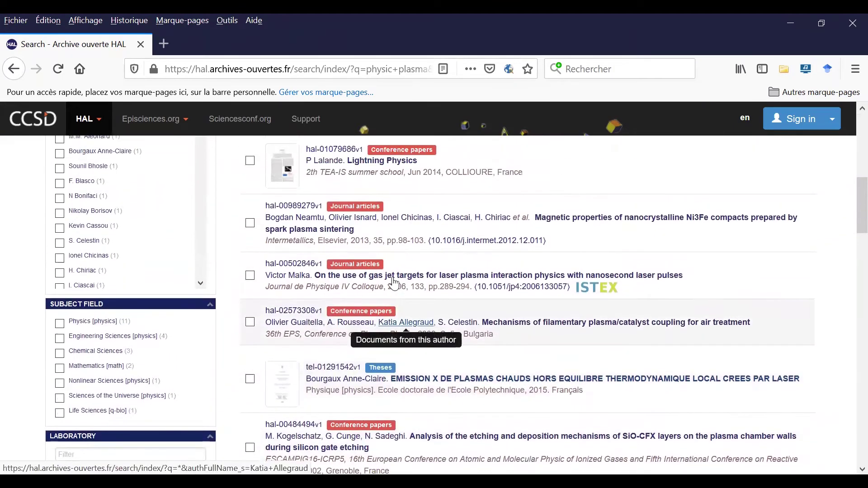
{"action": "scroll", "coordinate": [426, 276], "scroll_direction": "up", "scroll_amount": 4}
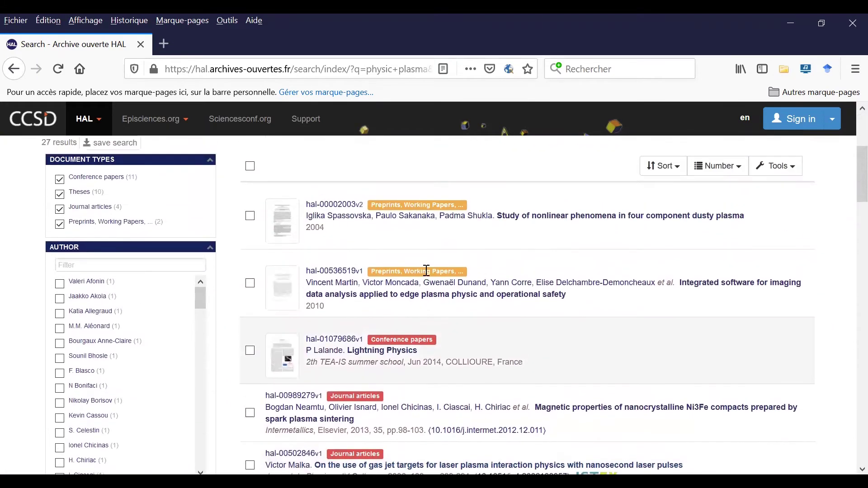
{"action": "scroll", "coordinate": [425, 270], "scroll_direction": "up", "scroll_amount": 1}
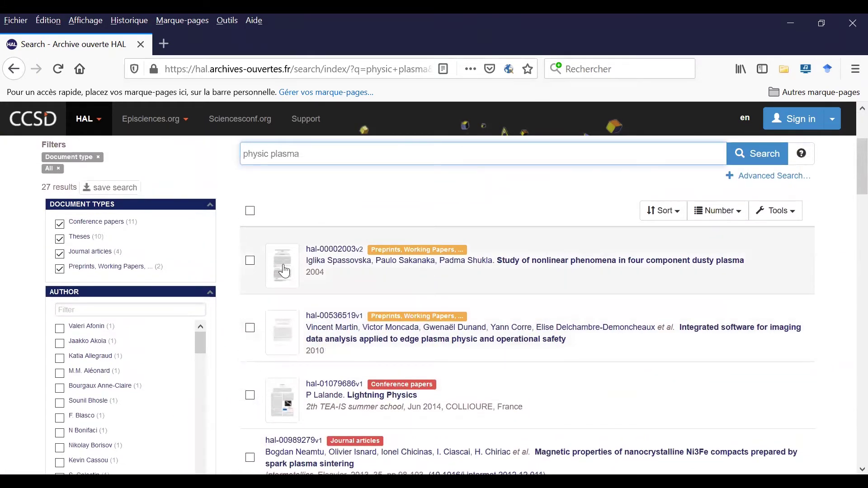
Open the first result's record, cancel the PDF download, and scroll through its abstract and keywords
{"action": "left_click", "coordinate": [284, 271]}
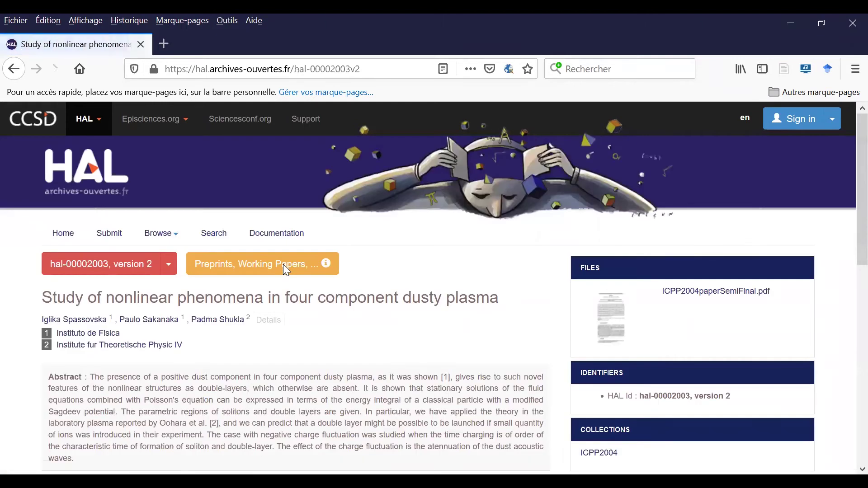
{"action": "left_click", "coordinate": [611, 317]}
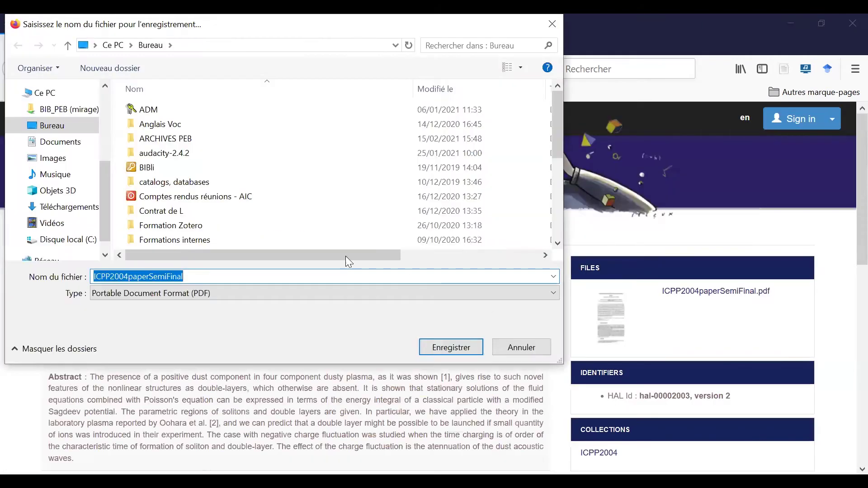
{"action": "left_click", "coordinate": [522, 348]}
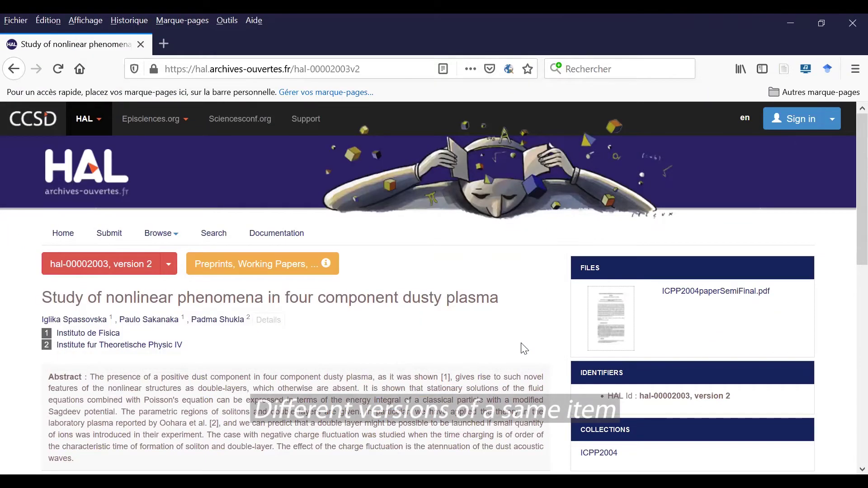
{"action": "mouse_move", "coordinate": [156, 273]}
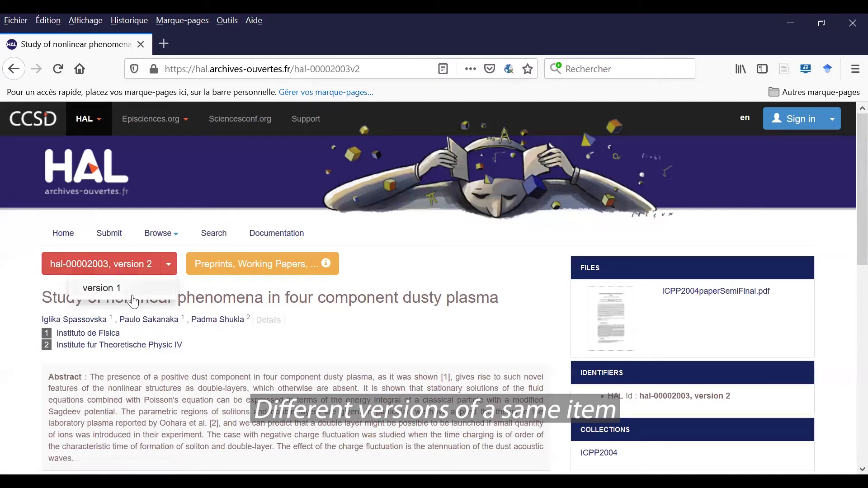
{"action": "mouse_move", "coordinate": [159, 234]}
{"action": "scroll", "coordinate": [335, 350], "scroll_direction": "down", "scroll_amount": 2}
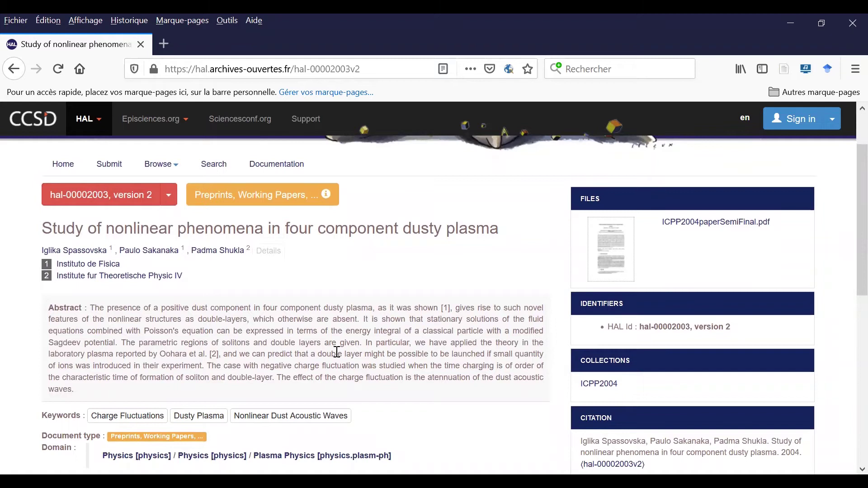
{"action": "scroll", "coordinate": [97, 303], "scroll_direction": "down", "scroll_amount": 2}
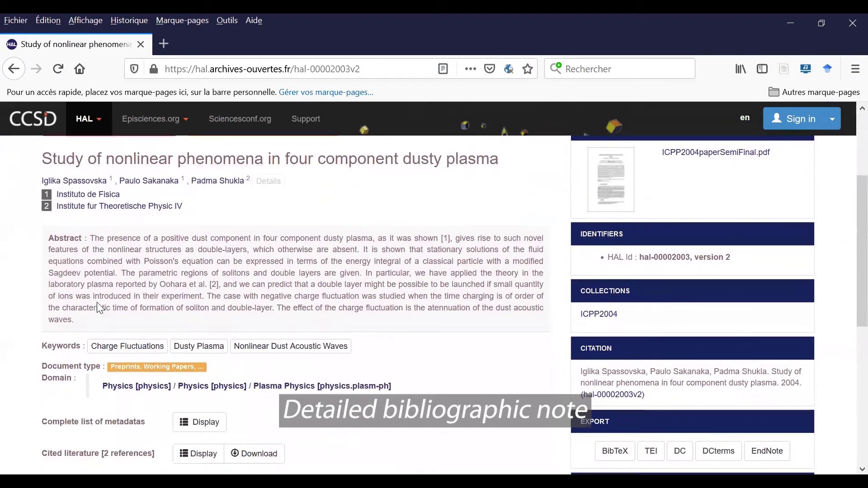
{"action": "scroll", "coordinate": [81, 404], "scroll_direction": "up", "scroll_amount": 3}
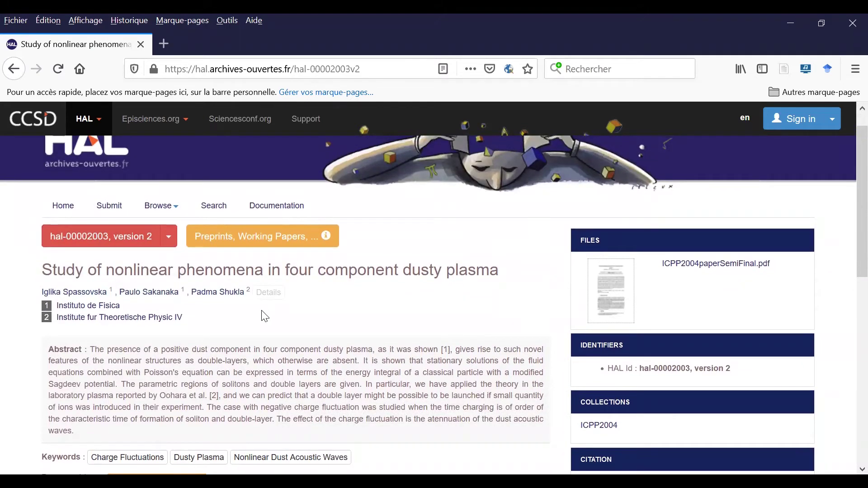
Expand the author Details panel to show the three authors' AuthorIds and affiliations
{"action": "left_click", "coordinate": [272, 293]}
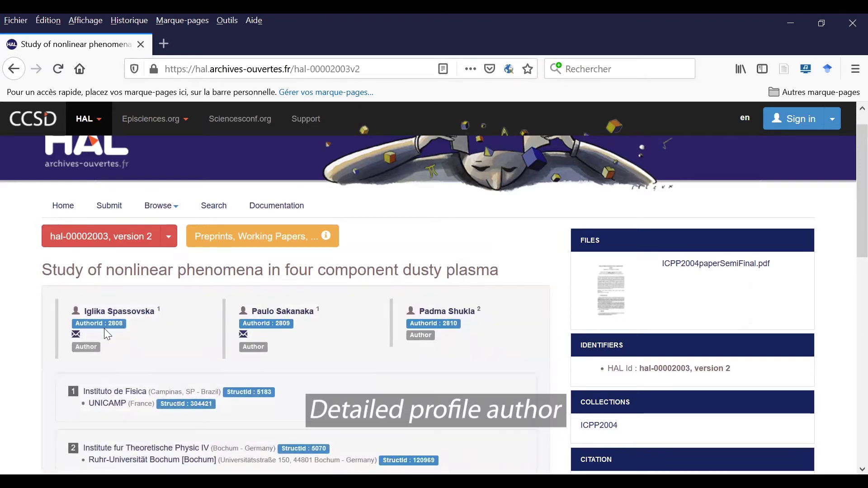
{"action": "scroll", "coordinate": [316, 348], "scroll_direction": "down", "scroll_amount": 3}
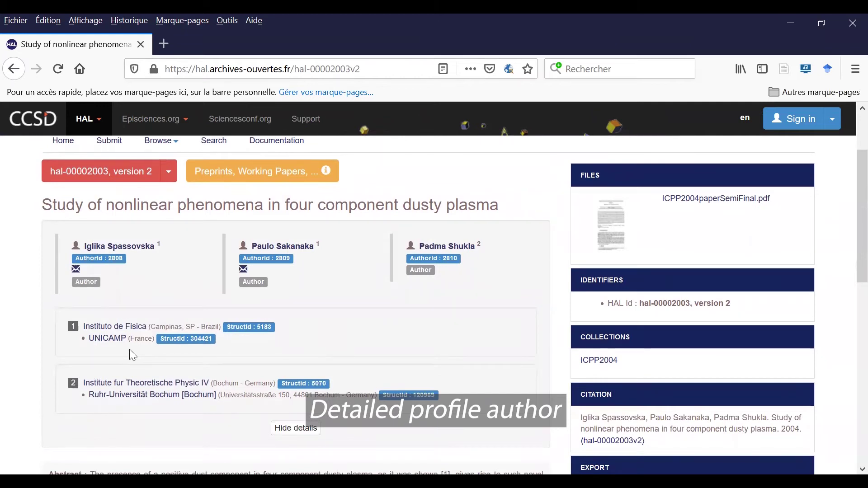
{"action": "scroll", "coordinate": [130, 351], "scroll_direction": "up", "scroll_amount": 3}
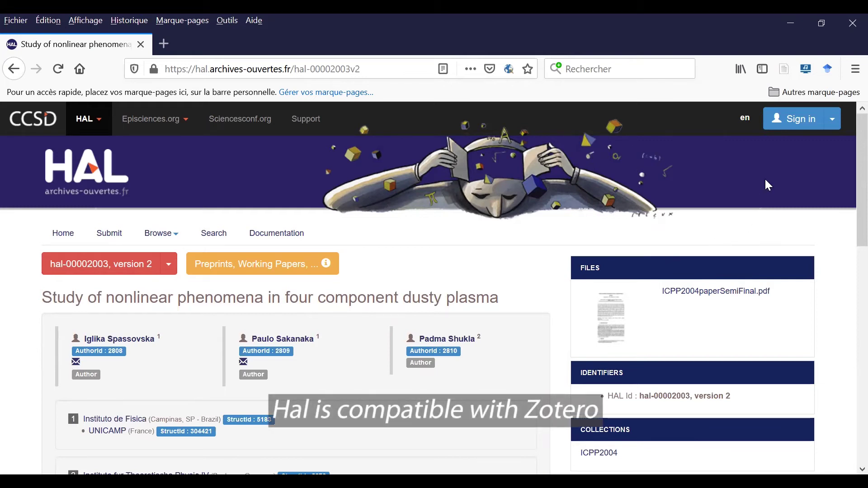
Capture the dusty plasma paper's reference with the Zotero connector
{"action": "left_click", "coordinate": [784, 70]}
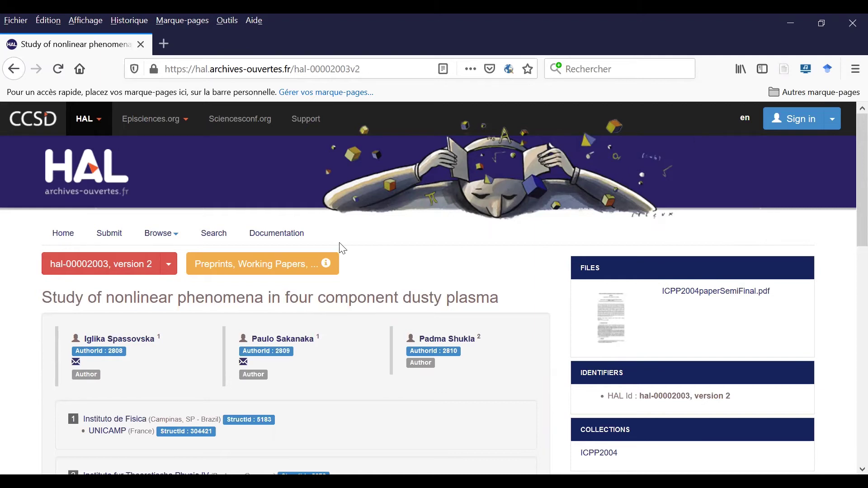
Open the advanced search form and set the first criterion's field to Author (multi-criteria)
{"action": "left_click", "coordinate": [214, 246]}
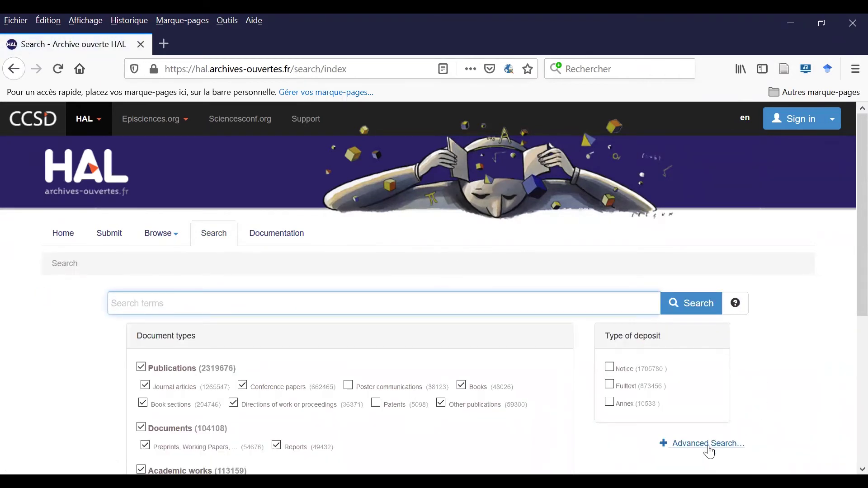
{"action": "left_click", "coordinate": [709, 448]}
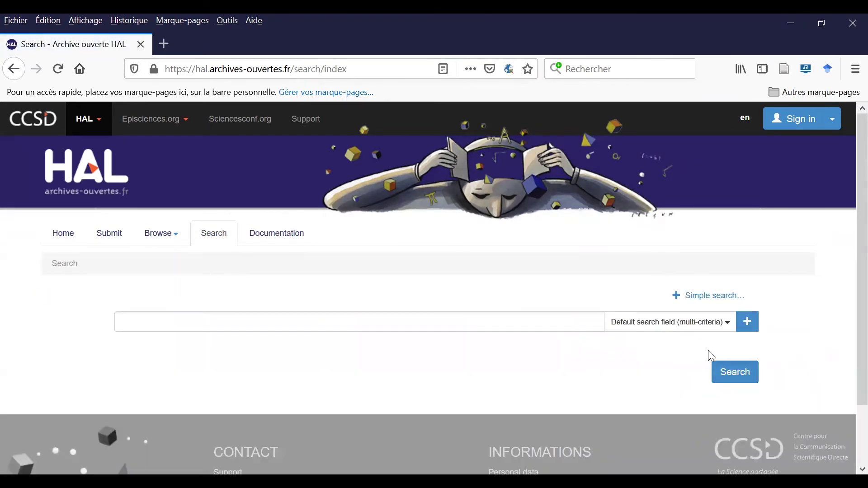
{"action": "left_click", "coordinate": [727, 323]}
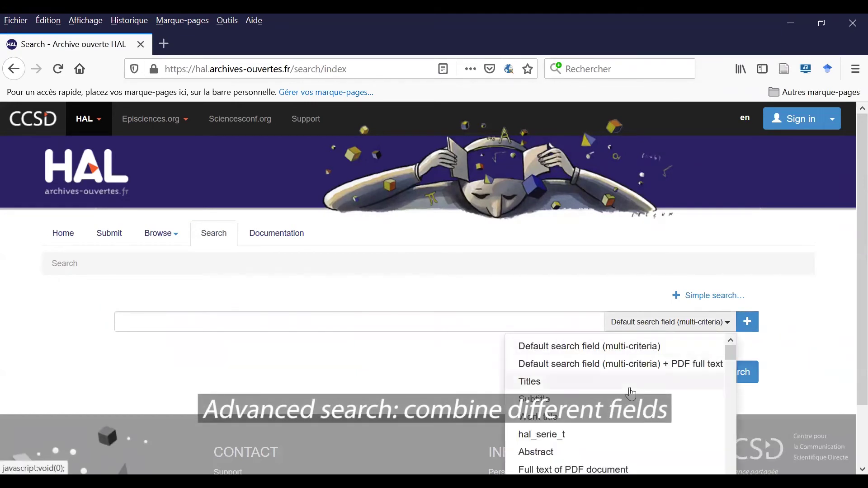
{"action": "scroll", "coordinate": [632, 394], "scroll_direction": "down", "scroll_amount": 5}
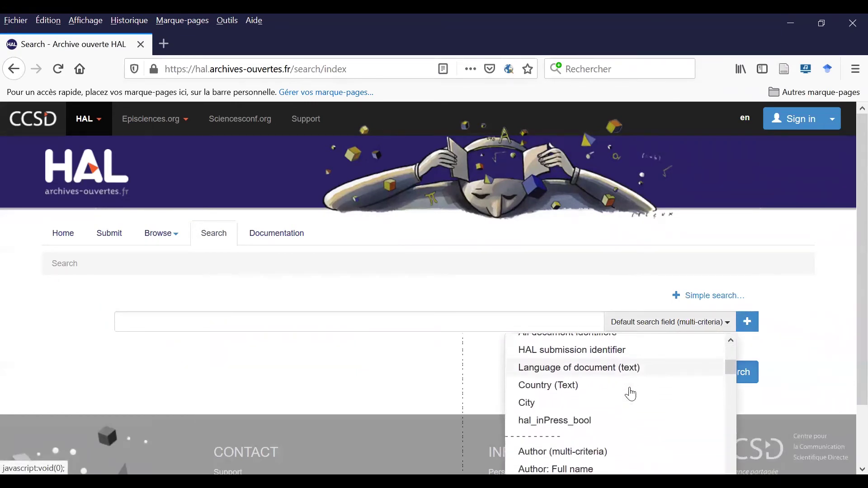
{"action": "scroll", "coordinate": [632, 394], "scroll_direction": "down", "scroll_amount": 2}
{"action": "scroll", "coordinate": [632, 395], "scroll_direction": "up", "scroll_amount": 1}
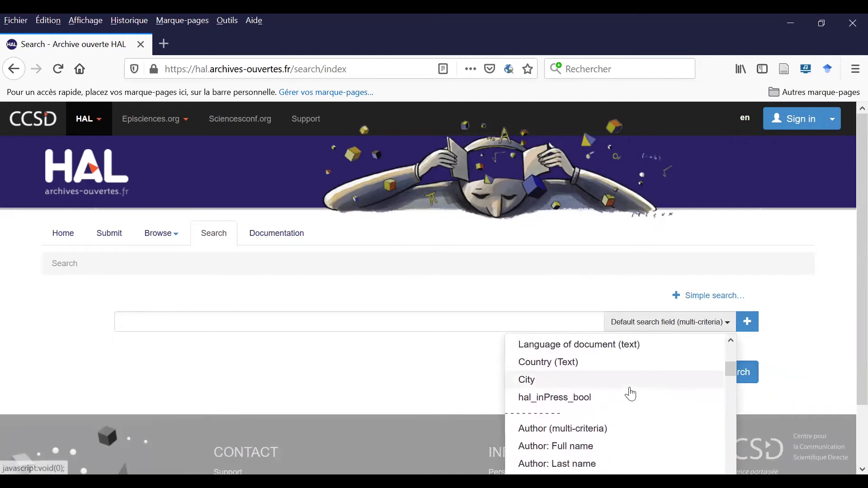
{"action": "left_click", "coordinate": [570, 430]}
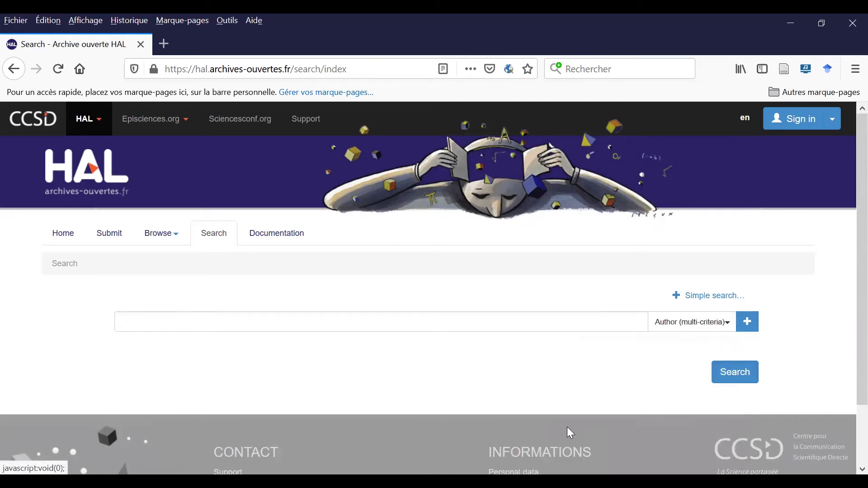
Enter the author's surname and accept the autocomplete suggestion
{"action": "left_click", "coordinate": [355, 326]}
{"action": "type", "text": "b"}
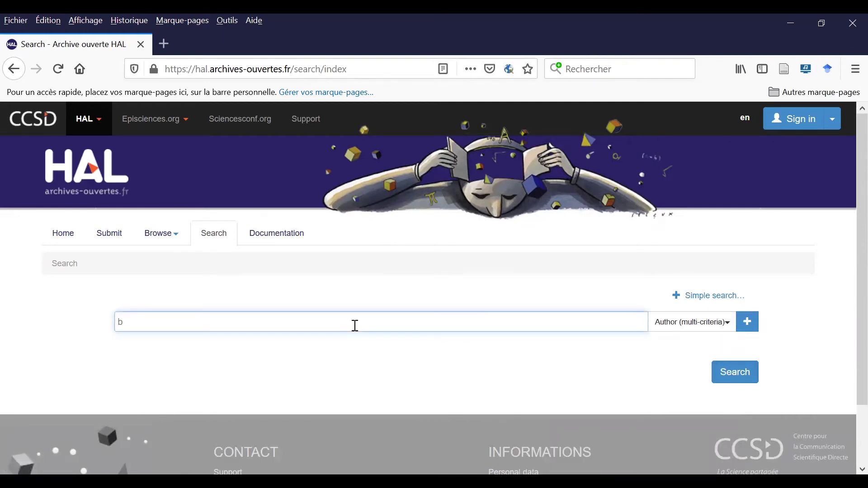
{"action": "type", "text": "acal"}
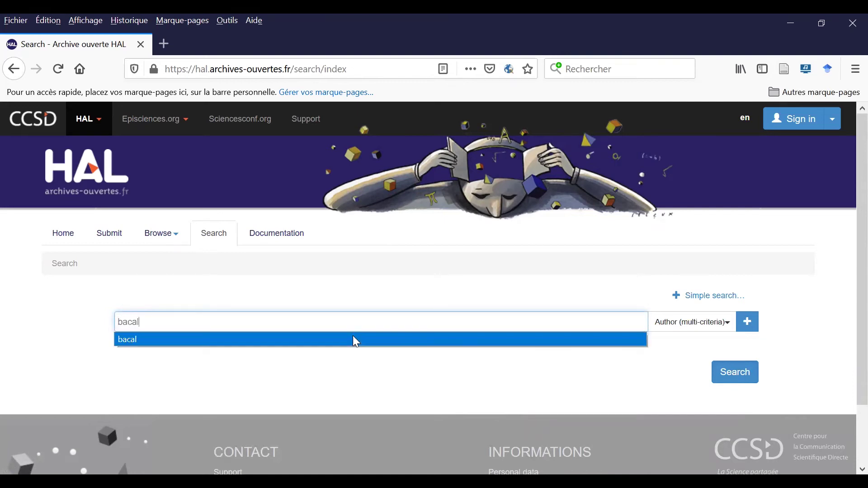
{"action": "left_click", "coordinate": [352, 339]}
Add a Keywords criterion for 'plasma' and run the combined search, returning 4 results
{"action": "left_click", "coordinate": [749, 323]}
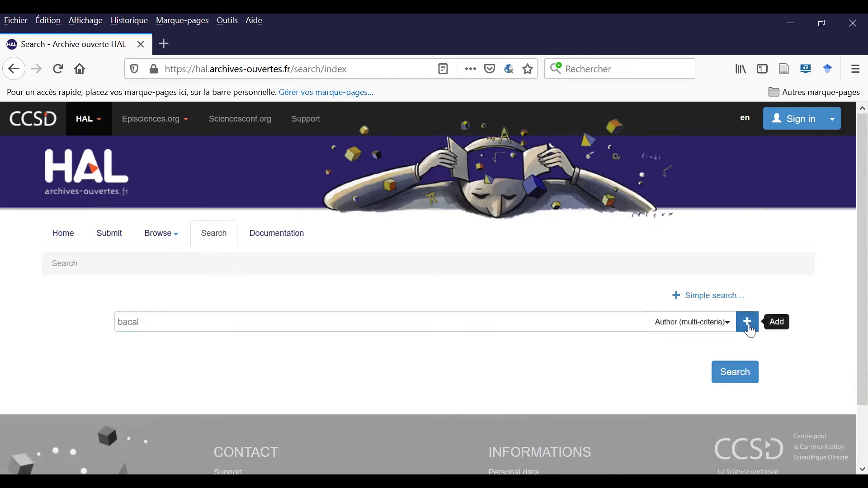
{"action": "left_click", "coordinate": [734, 354]}
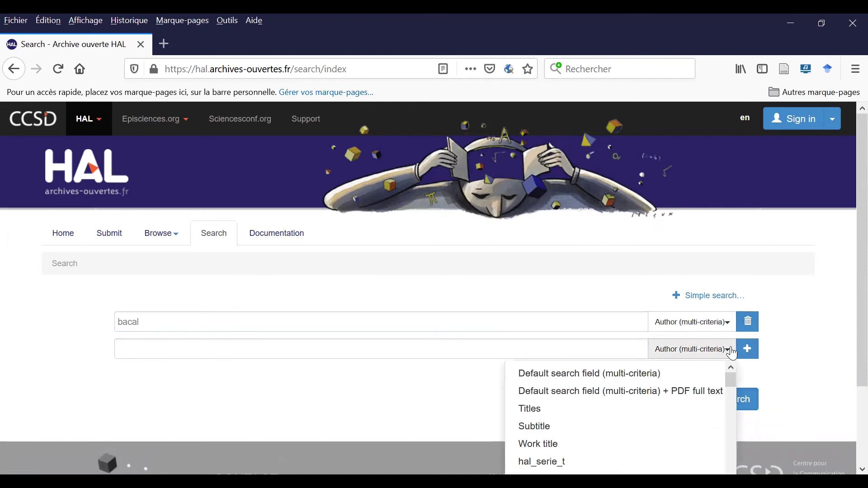
{"action": "scroll", "coordinate": [668, 405], "scroll_direction": "down", "scroll_amount": 1}
{"action": "scroll", "coordinate": [668, 405], "scroll_direction": "down", "scroll_amount": 2}
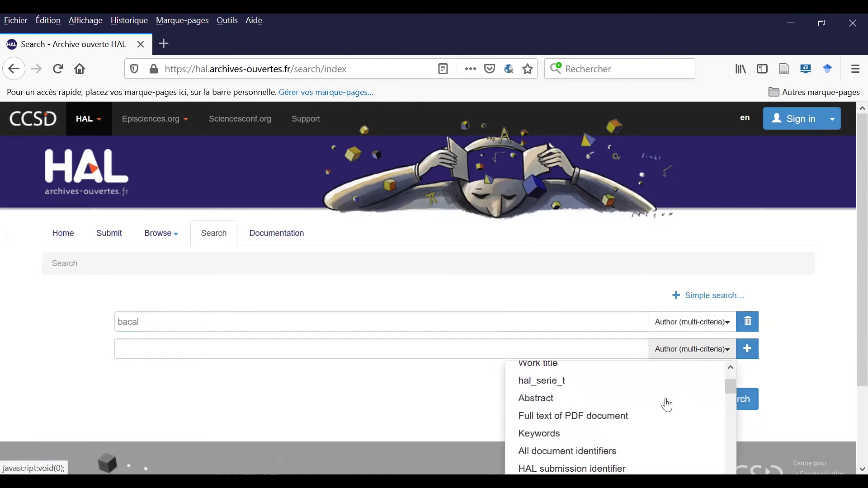
{"action": "left_click", "coordinate": [534, 423]}
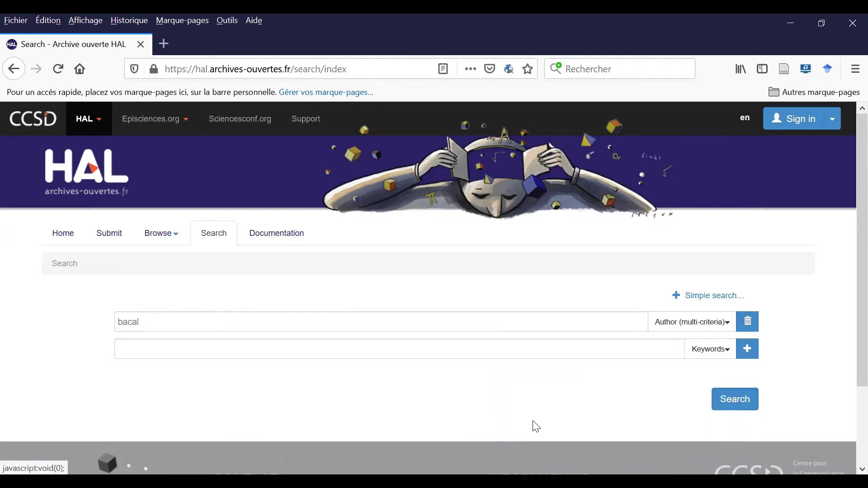
{"action": "left_click", "coordinate": [444, 346]}
{"action": "type", "text": "las"}
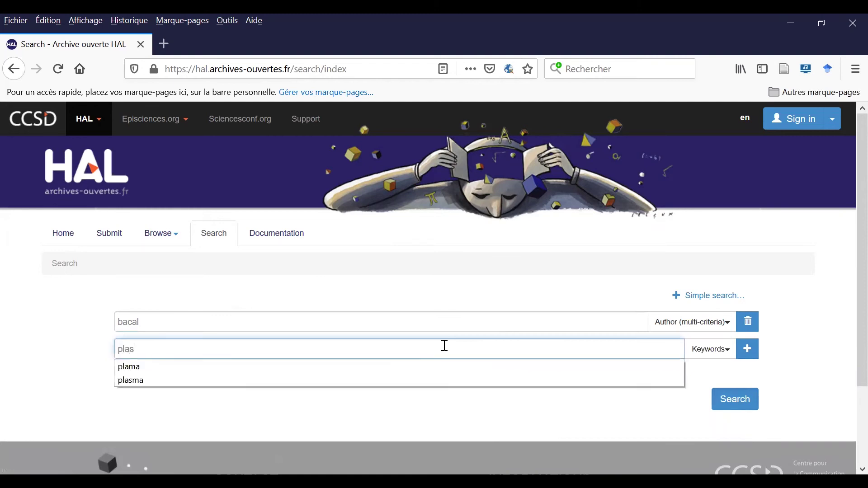
{"action": "type", "text": "ma"}
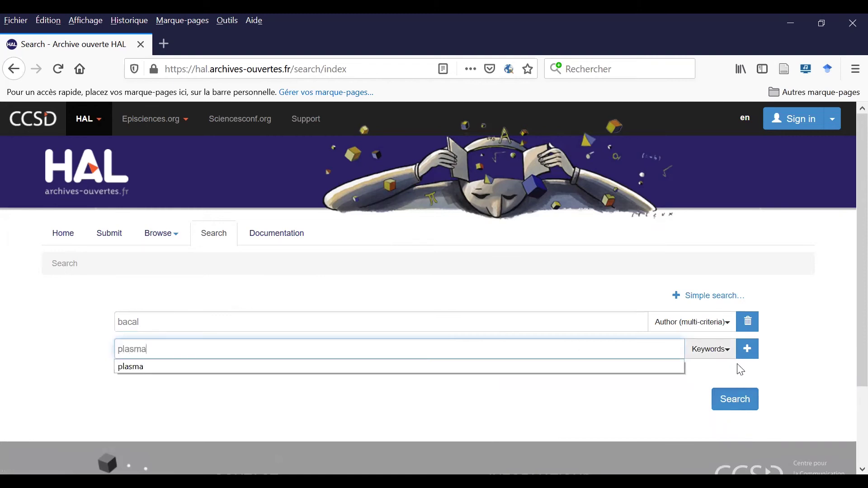
{"action": "left_click", "coordinate": [736, 400]}
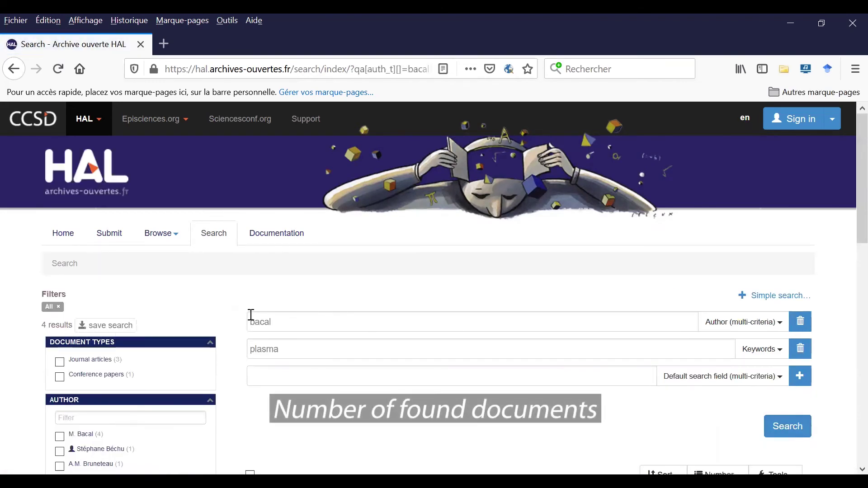
{"action": "scroll", "coordinate": [251, 320], "scroll_direction": "down", "scroll_amount": 3}
{"action": "scroll", "coordinate": [251, 320], "scroll_direction": "down", "scroll_amount": 6}
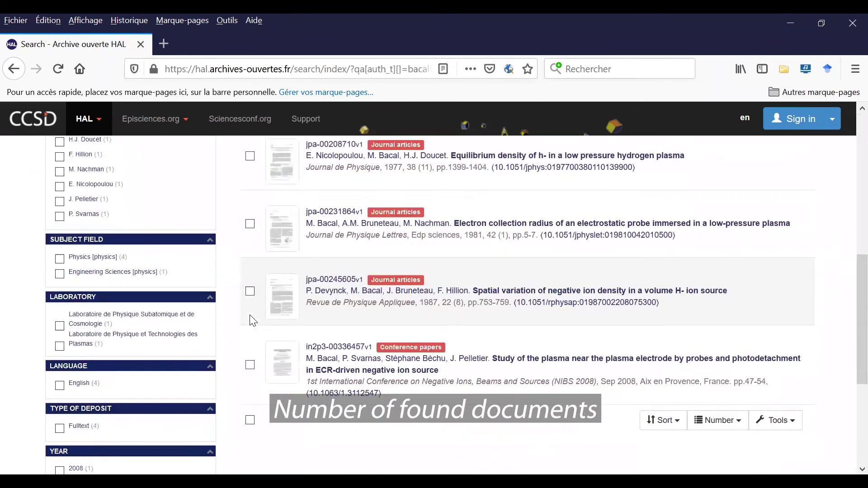
{"action": "scroll", "coordinate": [251, 321], "scroll_direction": "up", "scroll_amount": 4}
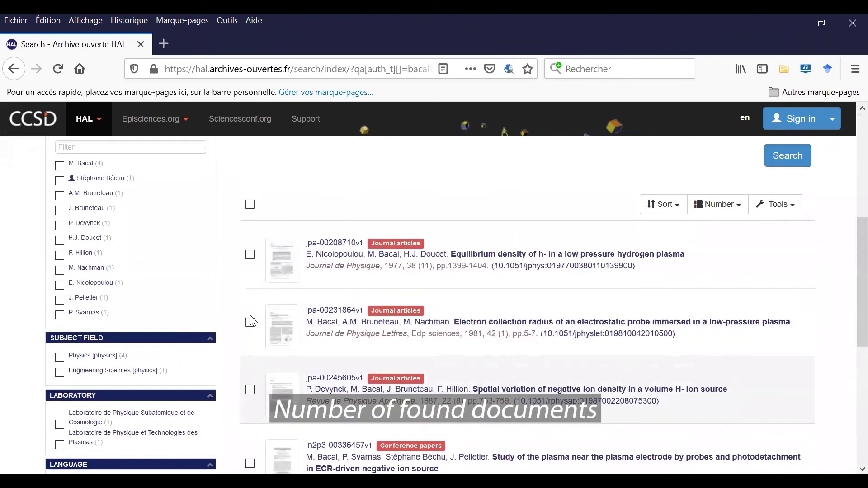
{"action": "scroll", "coordinate": [252, 320], "scroll_direction": "down", "scroll_amount": 1}
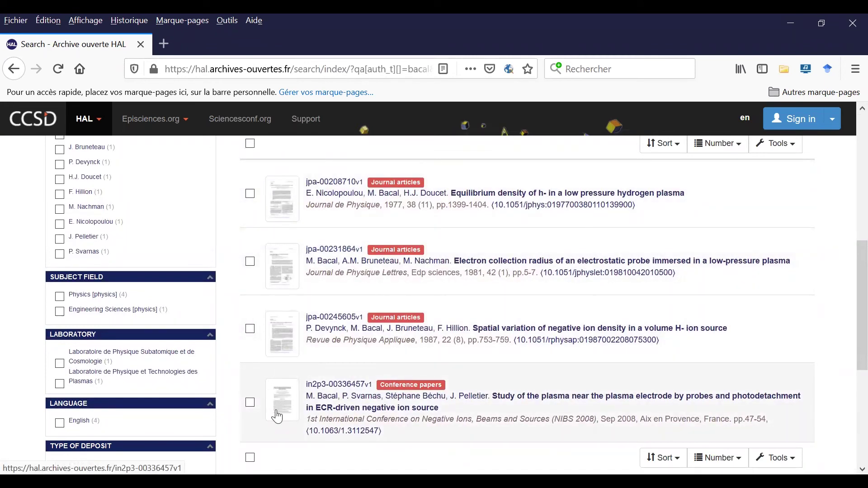
{"action": "scroll", "coordinate": [277, 416], "scroll_direction": "up", "scroll_amount": 7}
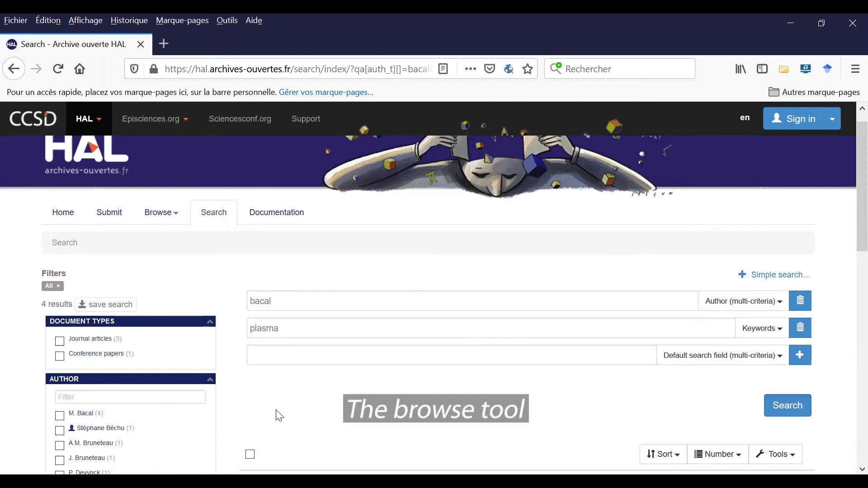
Browse the archive by subject, listing disciplines such as Physics (305329)
{"action": "left_click", "coordinate": [176, 218]}
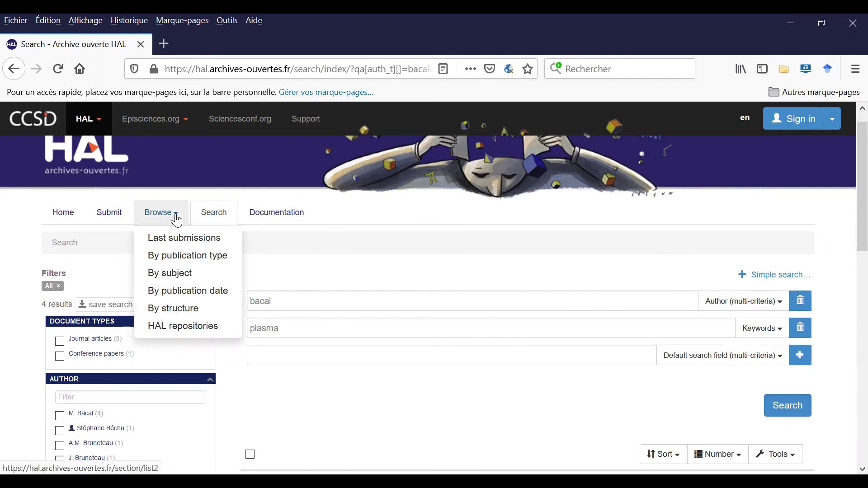
{"action": "left_click", "coordinate": [177, 274]}
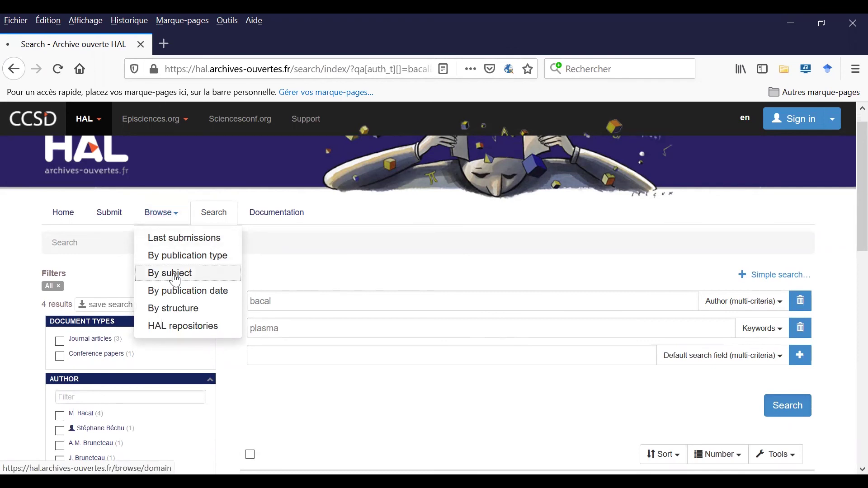
{"action": "scroll", "coordinate": [178, 279], "scroll_direction": "down", "scroll_amount": 3}
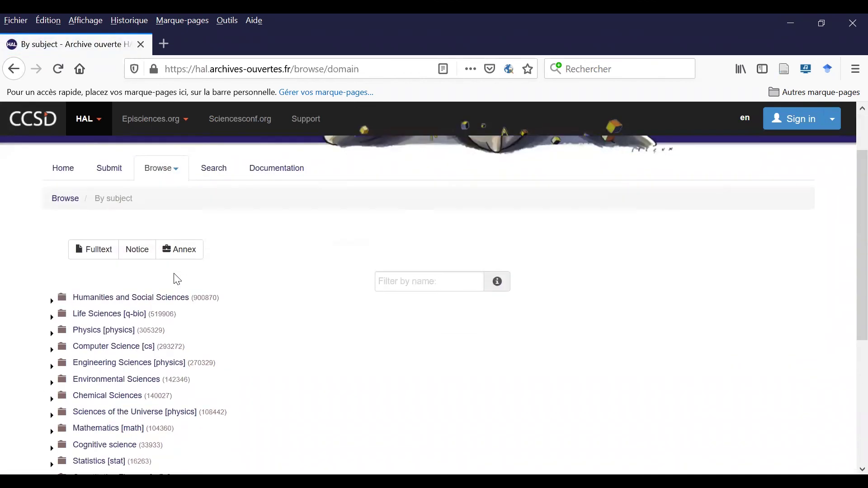
{"action": "scroll", "coordinate": [177, 280], "scroll_direction": "down", "scroll_amount": 3}
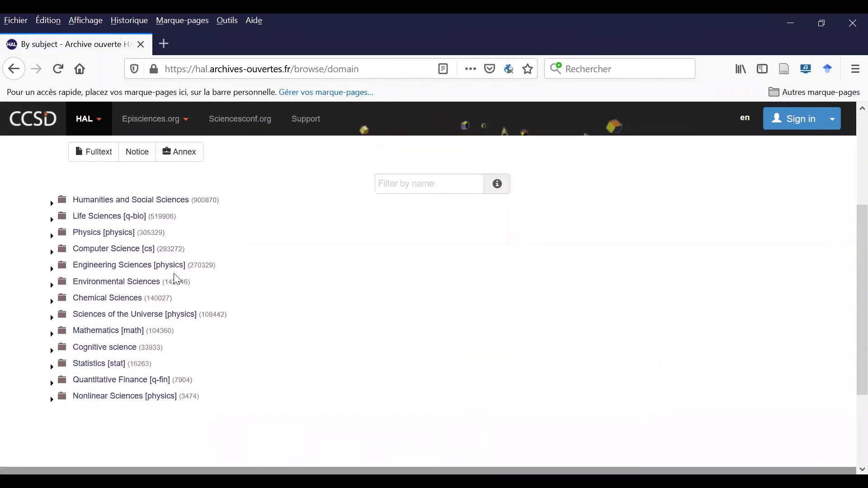